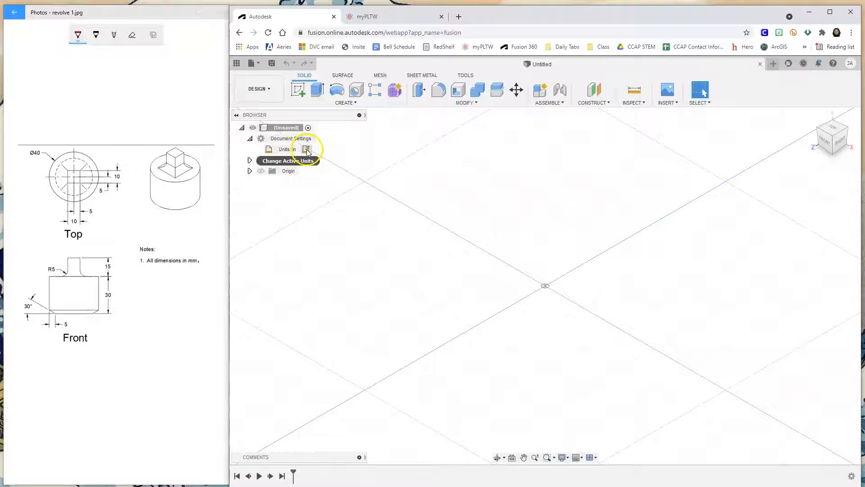
# Step: Change the document's active units to millimetres without setting them as the default
pyautogui.click(307, 149)
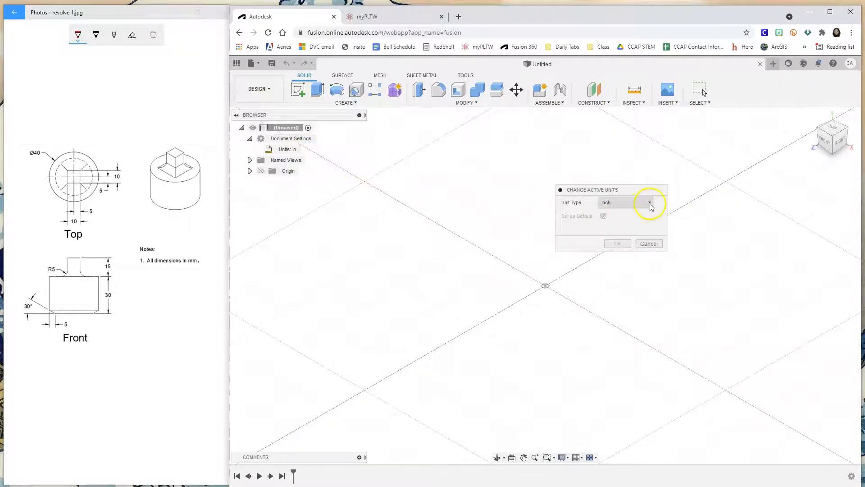
pyautogui.click(651, 204)
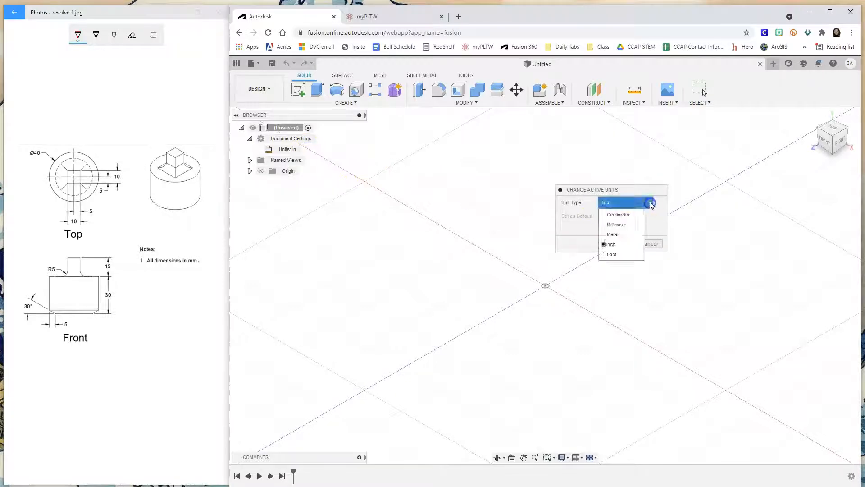
pyautogui.click(617, 224)
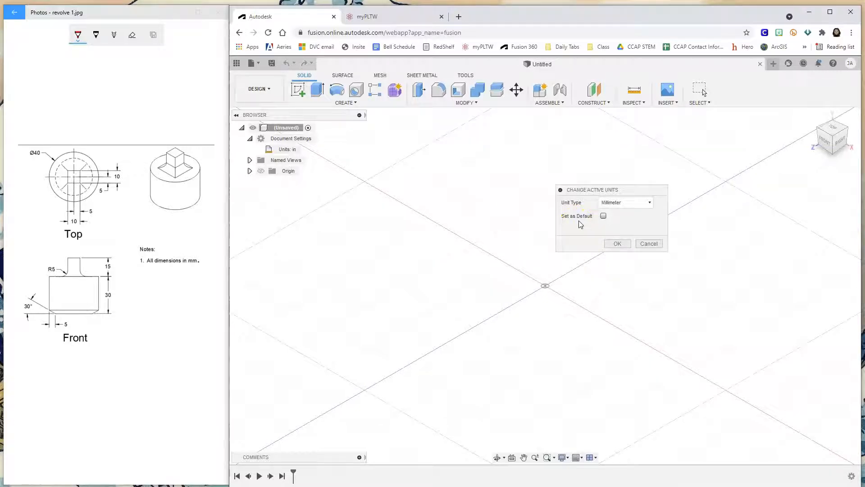
pyautogui.click(619, 244)
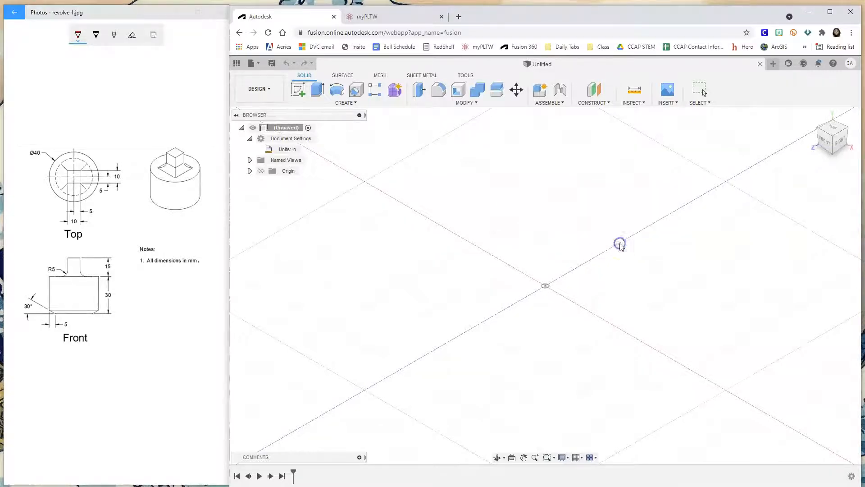
# Step: Start a sketch on the front plane and draw a two-point rectangle from the origin, about 22 mm wide and 30 mm high
pyautogui.click(299, 91)
pyautogui.click(564, 270)
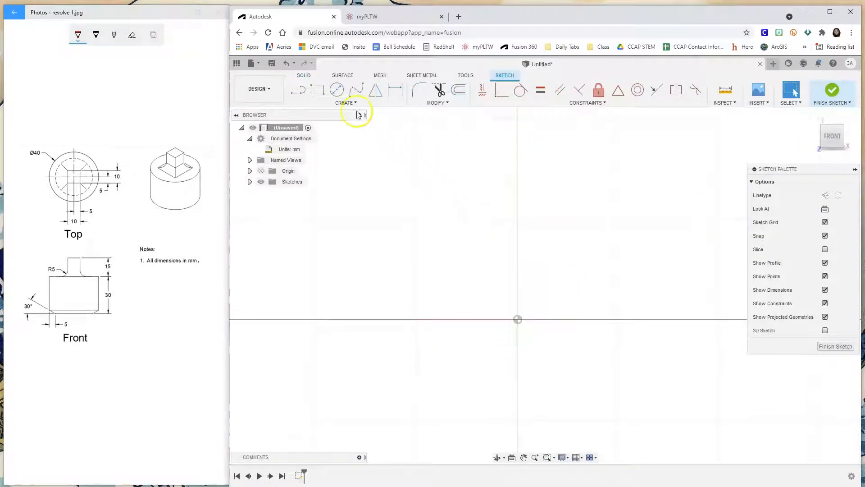
pyautogui.click(320, 91)
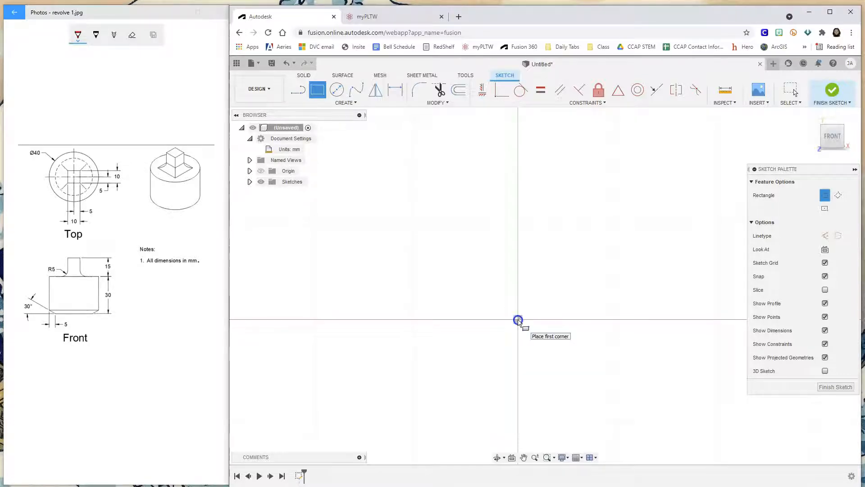
pyautogui.click(518, 320)
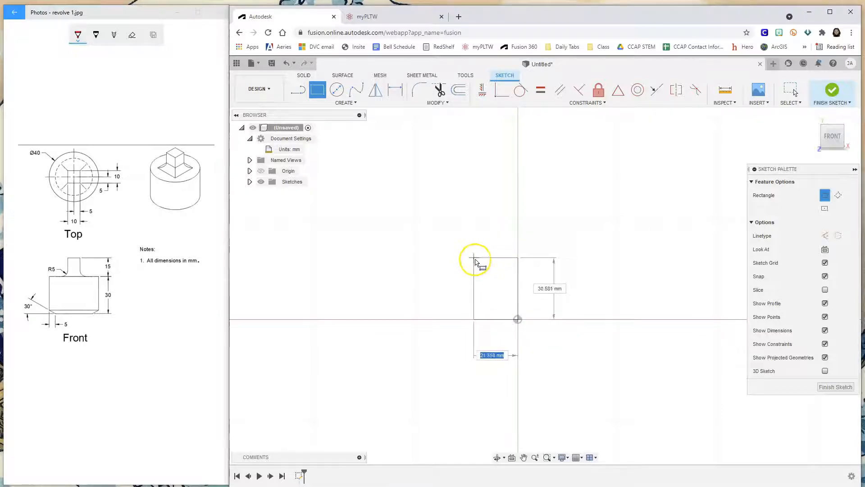
pyautogui.click(474, 259)
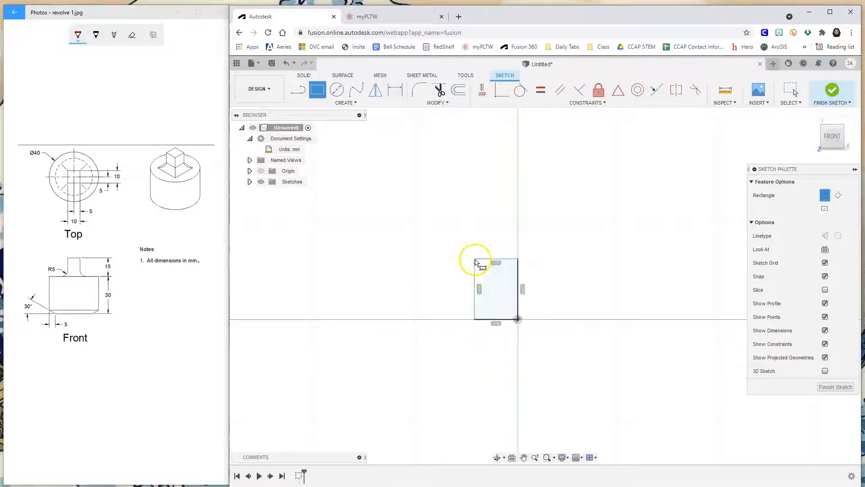
# Step: Dimension the rectangle to 30 mm high and 20 mm wide, and finish the sketch
pyautogui.click(396, 91)
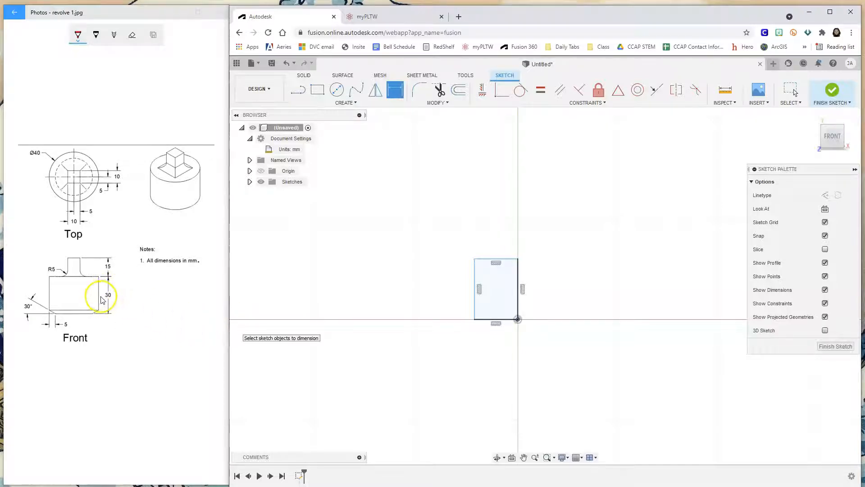
pyautogui.click(475, 289)
pyautogui.click(438, 289)
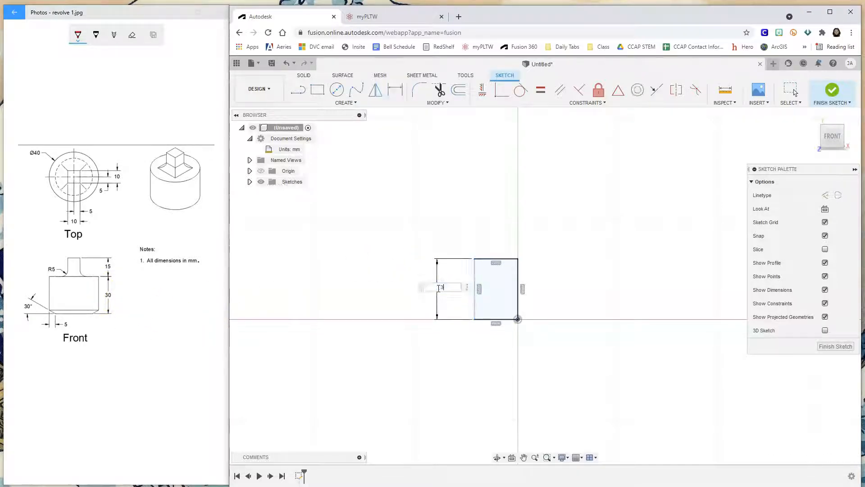
pyautogui.write('30')
pyautogui.press('Return')
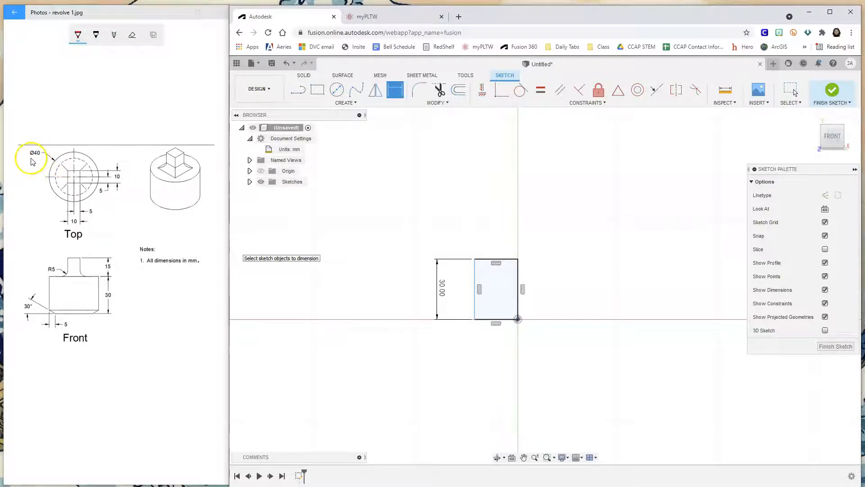
pyautogui.click(490, 260)
pyautogui.click(491, 236)
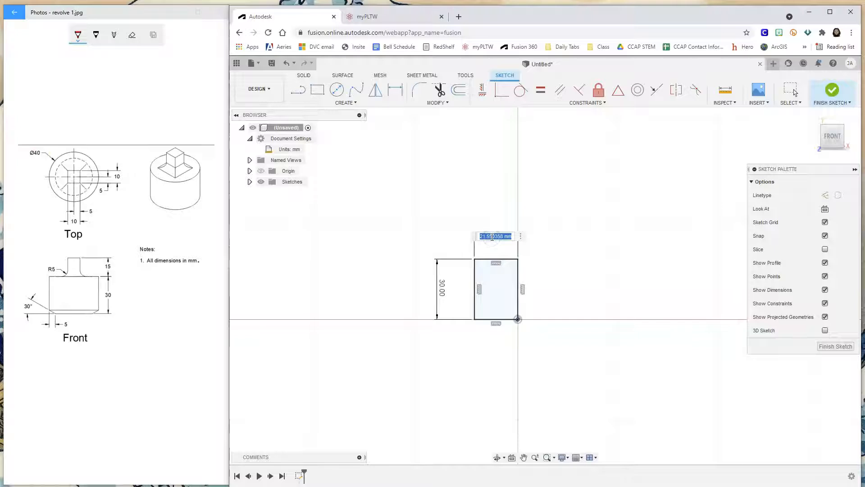
pyautogui.press('Return')
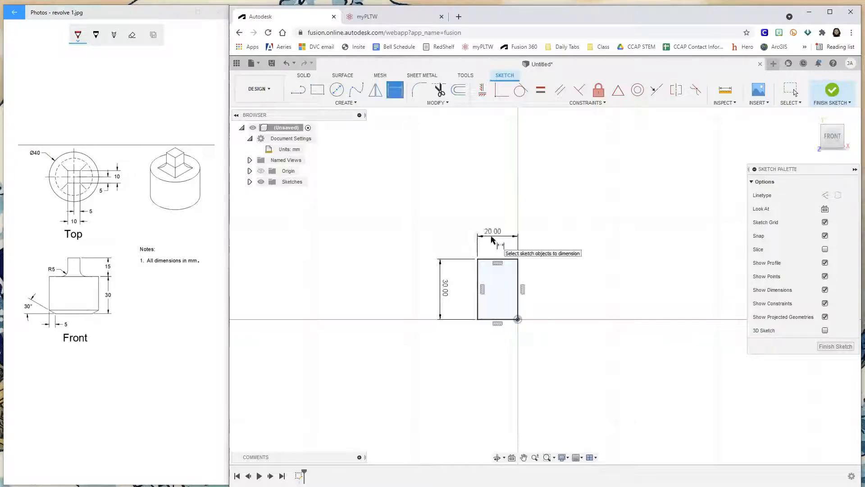
pyautogui.click(532, 275)
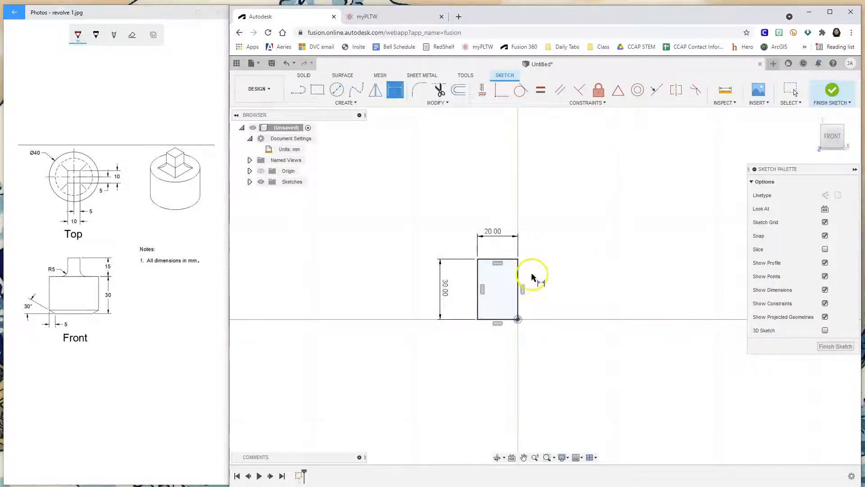
pyautogui.click(832, 91)
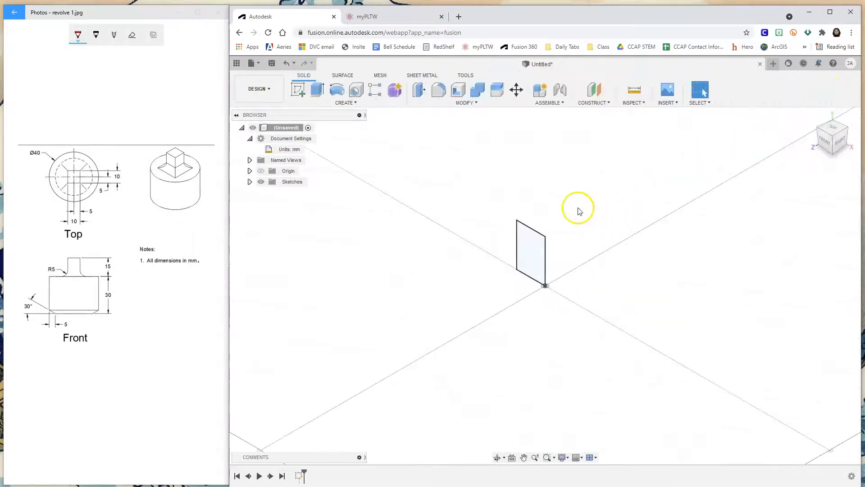
# Step: Revolve the rectangle profile 360 degrees around its vertical edge through the origin as a new body
pyautogui.click(350, 104)
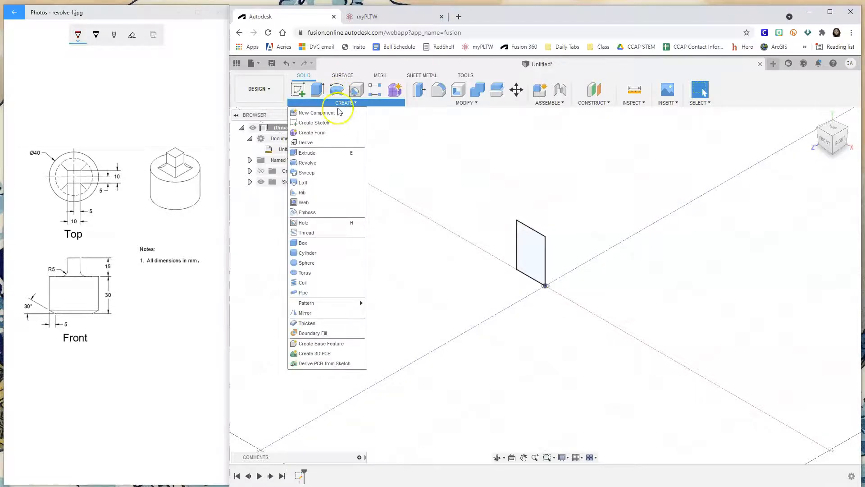
pyautogui.click(309, 163)
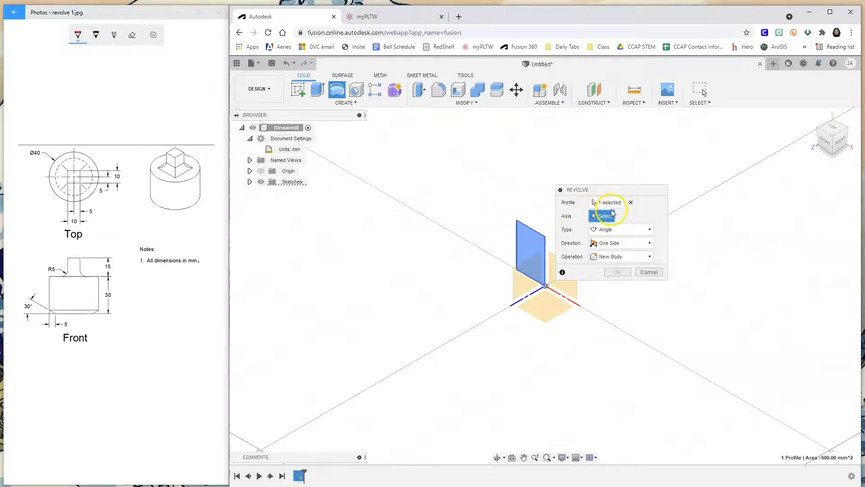
pyautogui.click(595, 203)
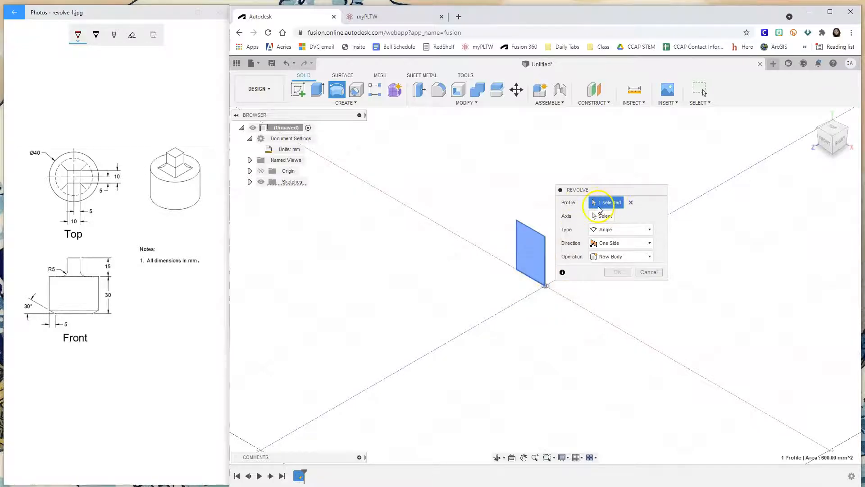
pyautogui.click(529, 187)
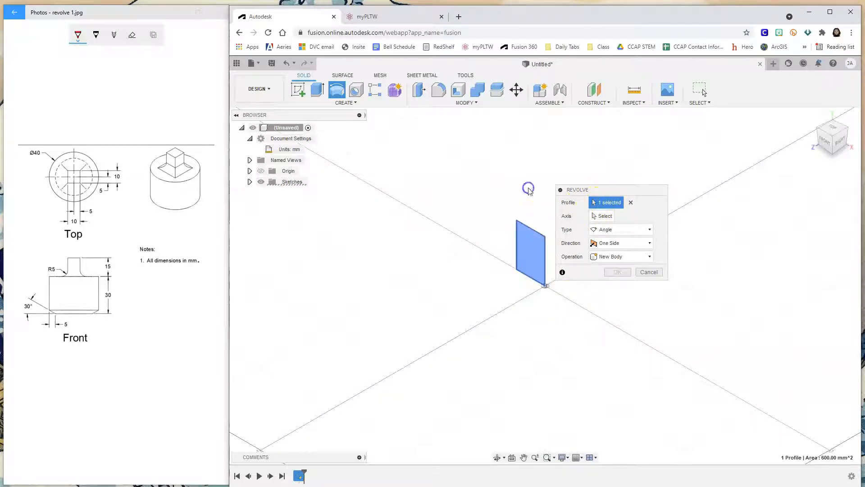
pyautogui.click(529, 247)
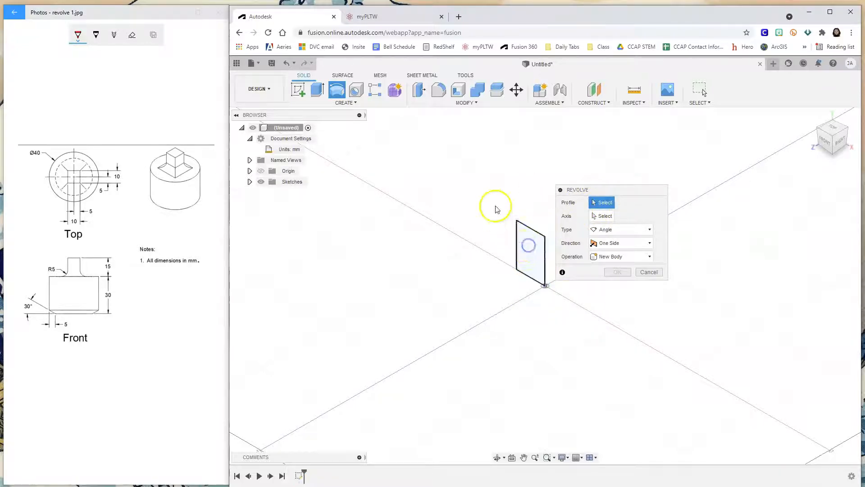
pyautogui.click(536, 248)
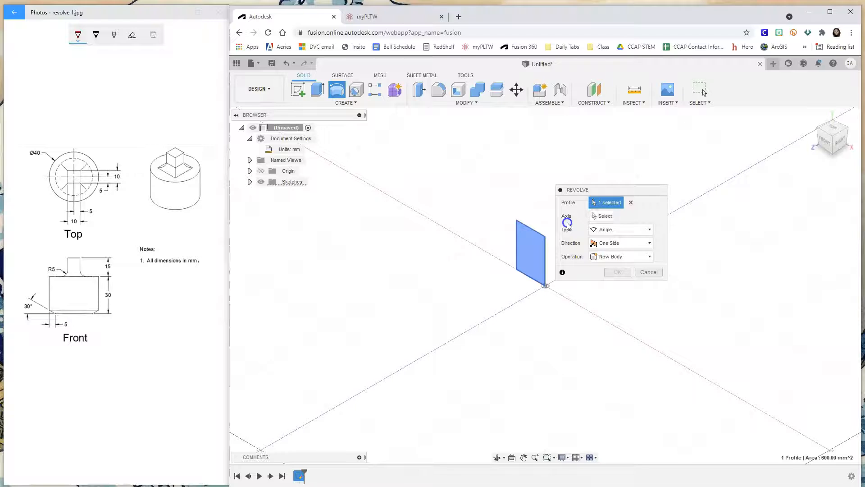
pyautogui.click(606, 218)
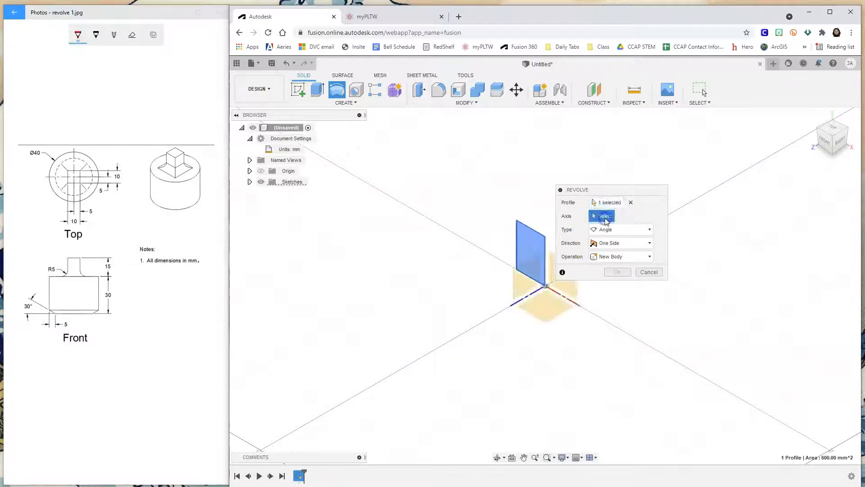
pyautogui.scroll(3, 586, 290)
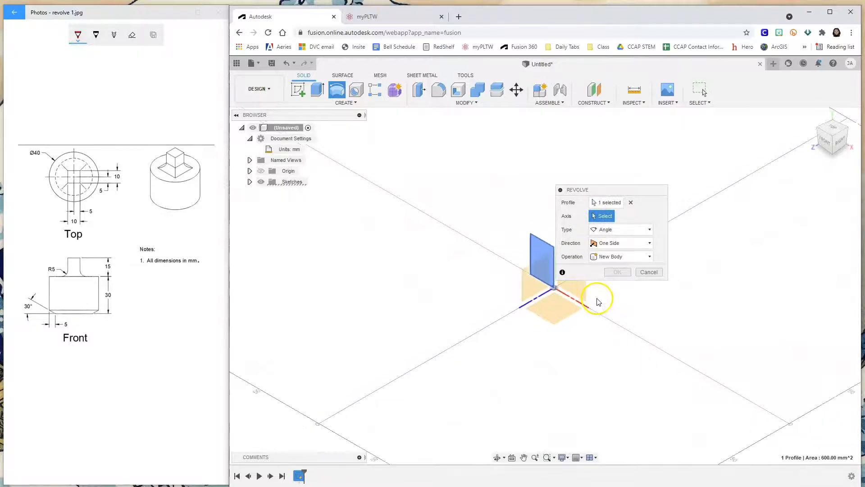
pyautogui.scroll(3, 538, 236)
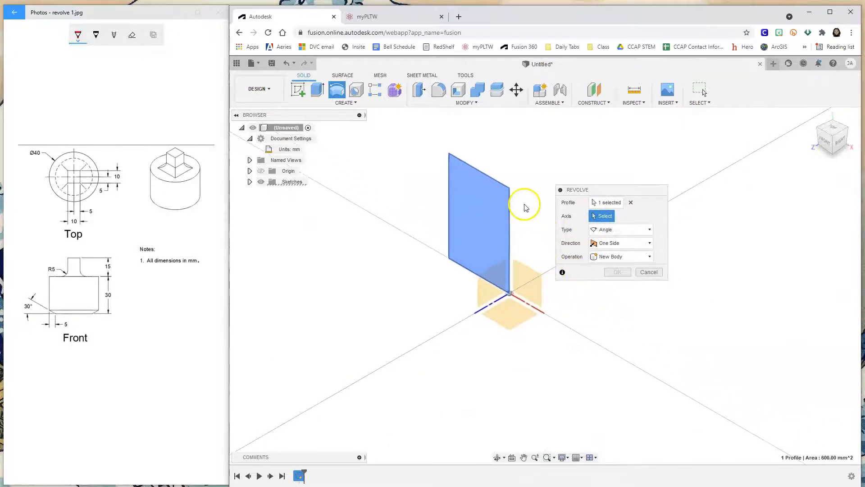
pyautogui.click(507, 251)
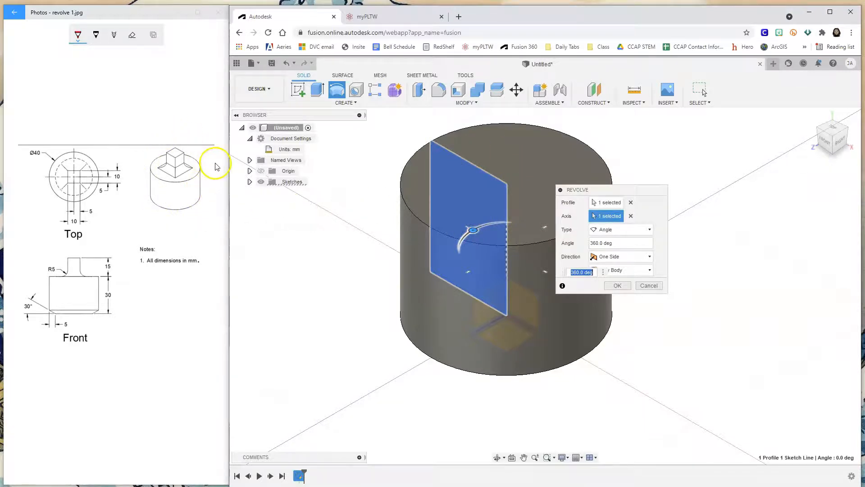
pyautogui.doubleClick(620, 243)
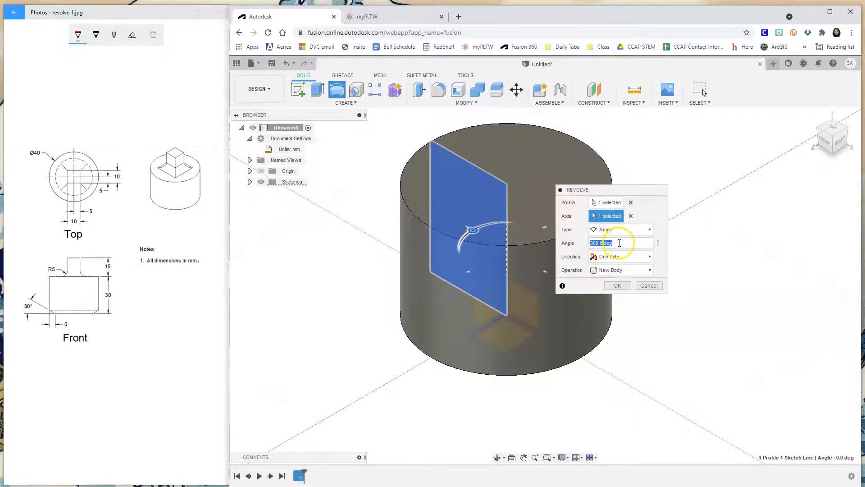
pyautogui.click(618, 285)
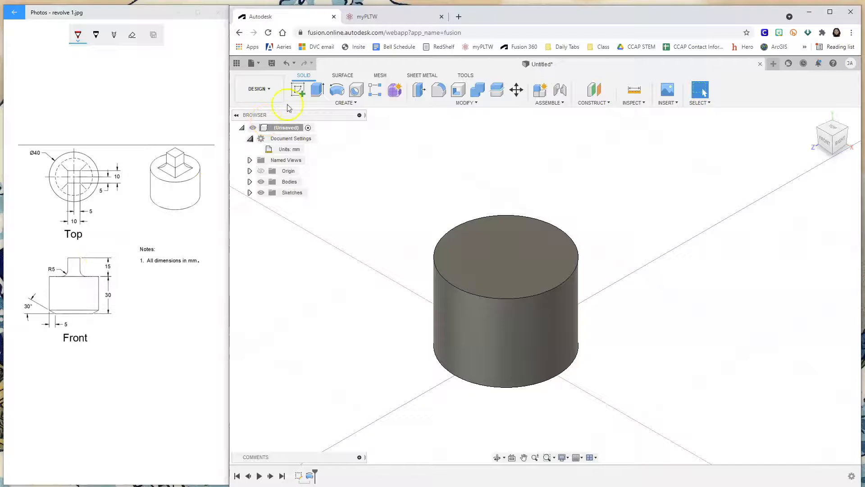
# Step: Start a sketch on the cylinder's top face and draw a center rectangle from the origin, inside the circular edge
pyautogui.click(297, 94)
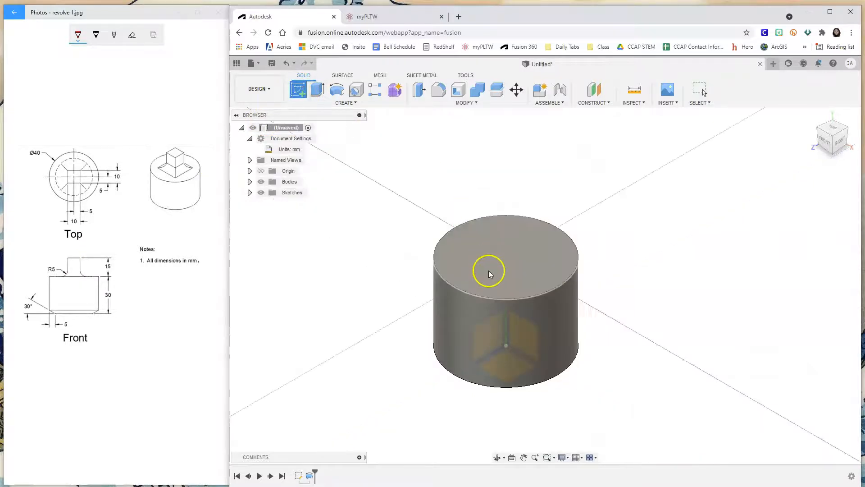
pyautogui.click(502, 285)
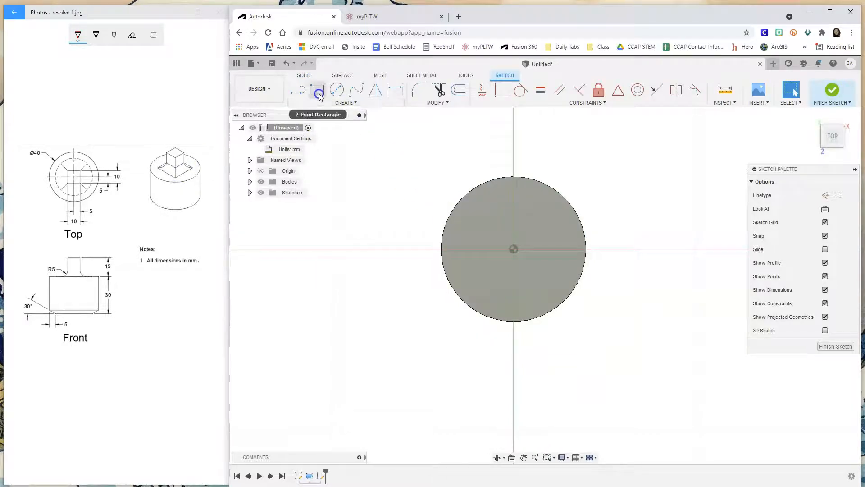
pyautogui.click(347, 102)
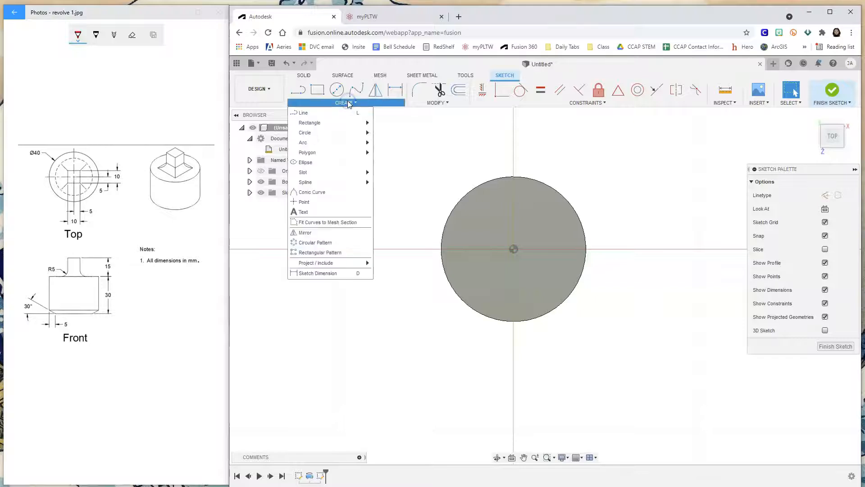
pyautogui.moveTo(339, 128)
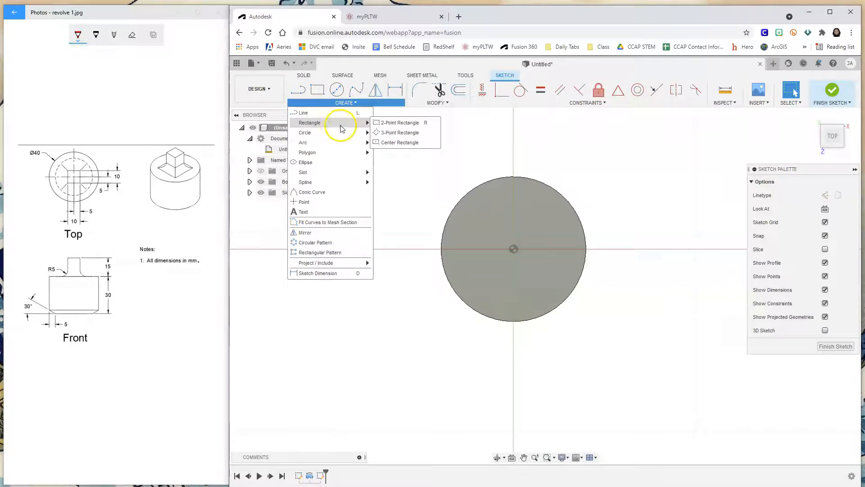
pyautogui.click(395, 143)
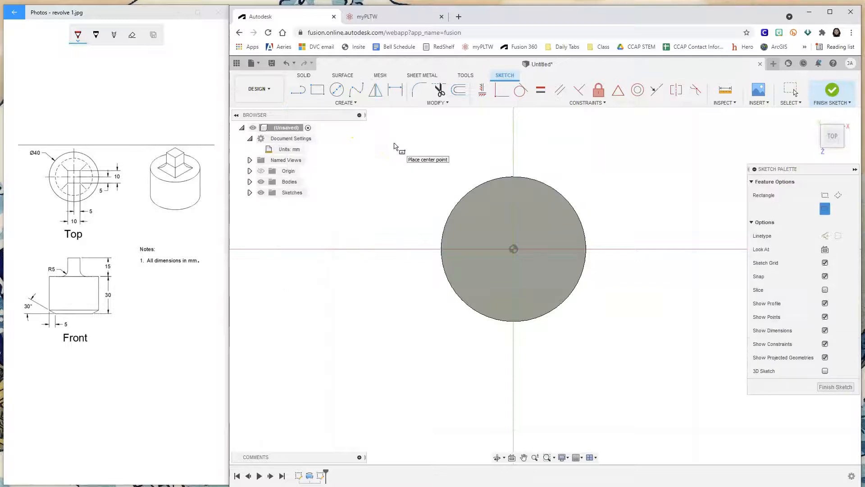
pyautogui.click(522, 253)
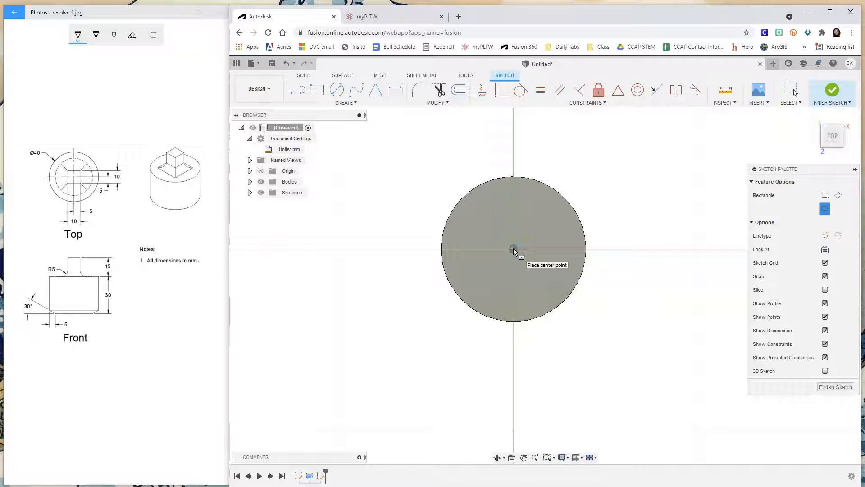
pyautogui.moveTo(514, 250); pyautogui.dragTo(554, 222)
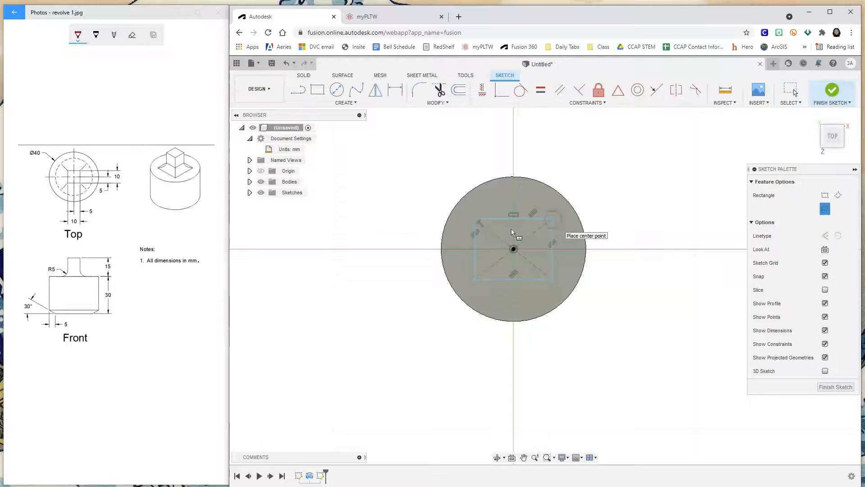
pyautogui.click(363, 103)
pyautogui.click(515, 252)
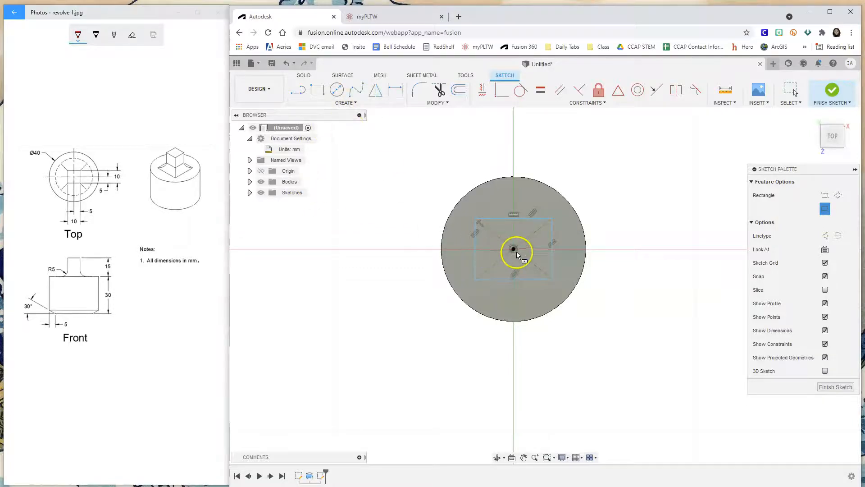
# Step: Dimension the center rectangle on the cylinder's top face to 10 mm wide and 10 mm high, and finish the sketch
pyautogui.click(547, 225)
pyautogui.click(396, 92)
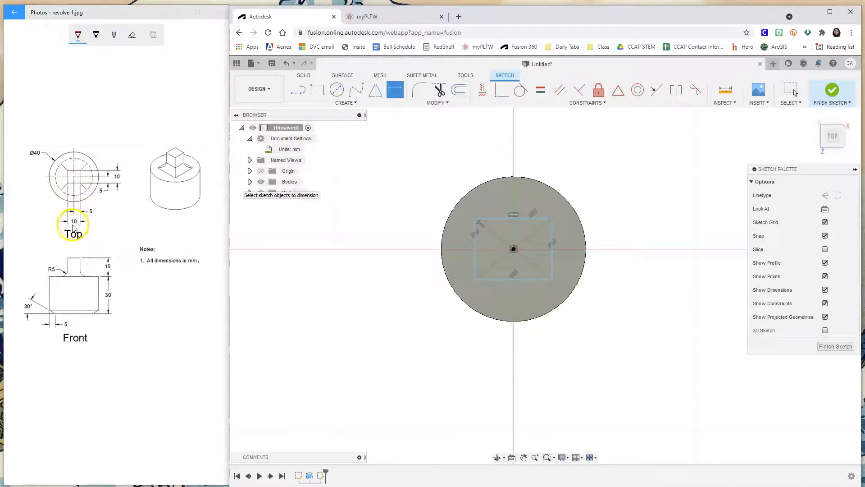
pyautogui.click(508, 284)
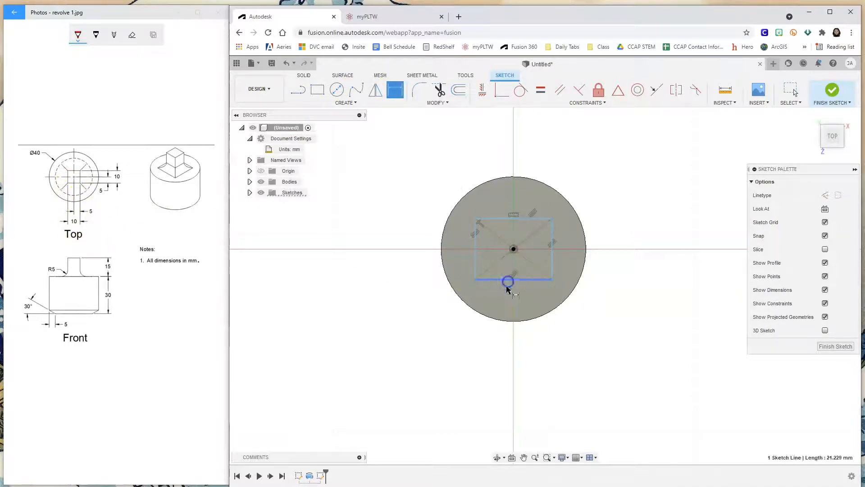
pyautogui.click(506, 352)
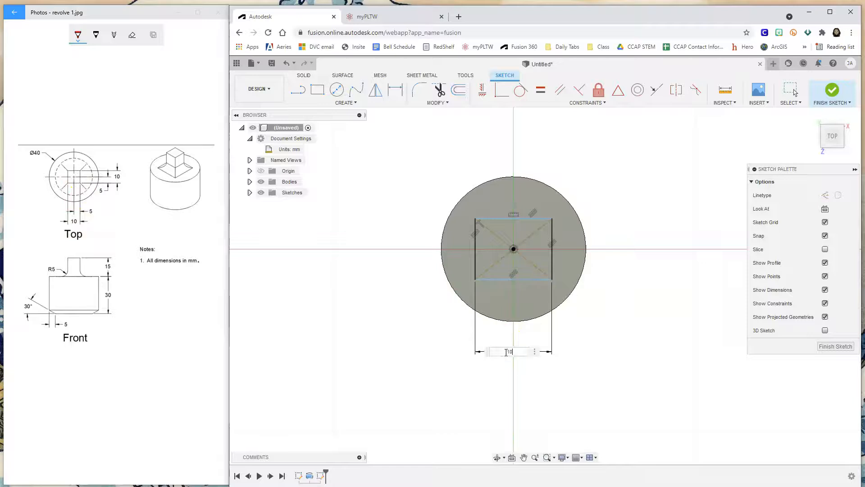
pyautogui.press('Return')
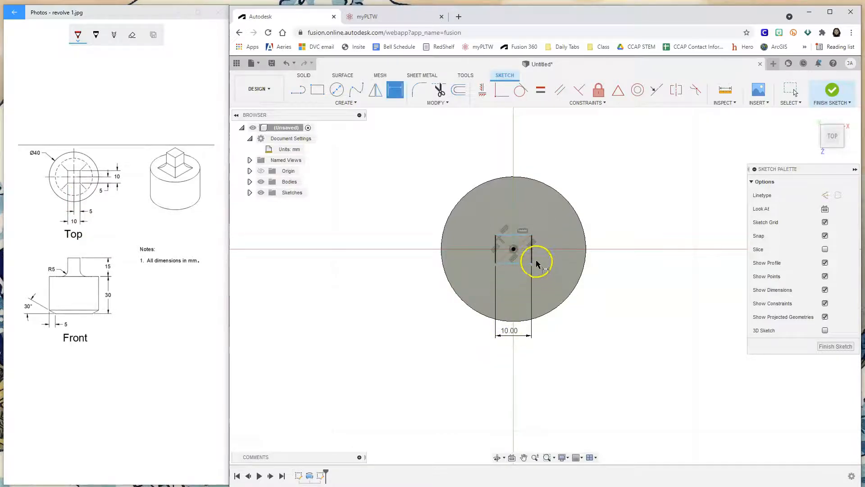
pyautogui.click(531, 248)
pyautogui.click(604, 250)
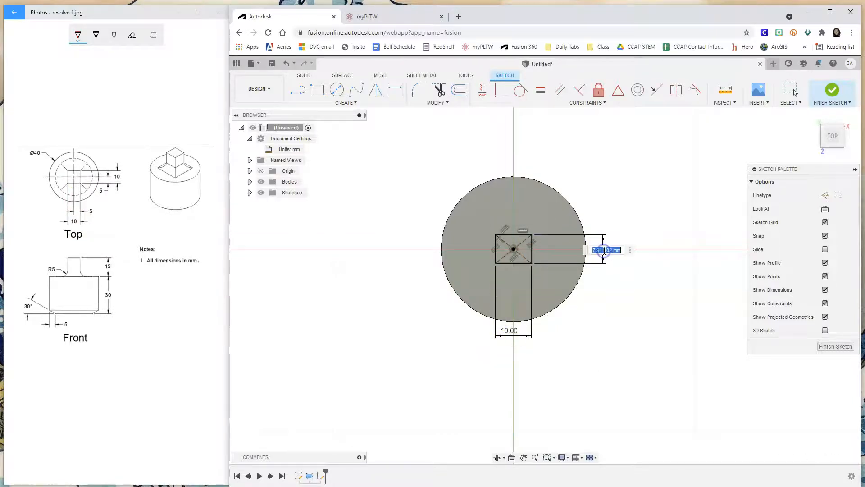
pyautogui.write('10')
pyautogui.press('Return')
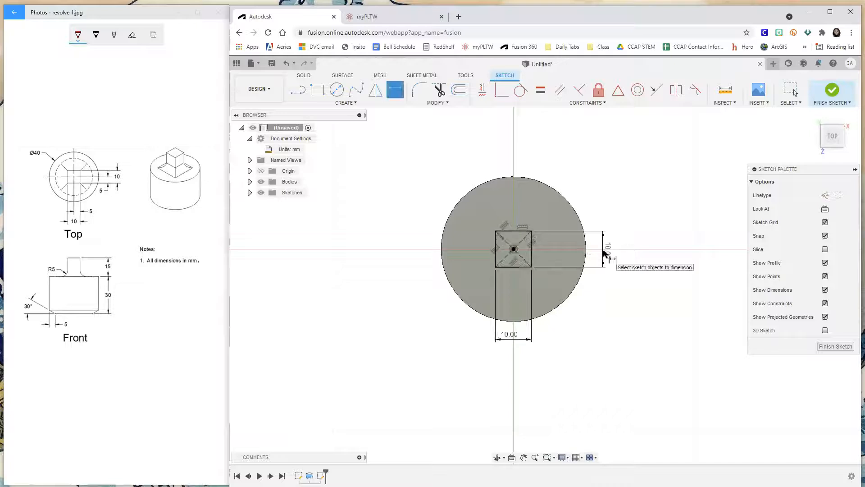
pyautogui.click(833, 92)
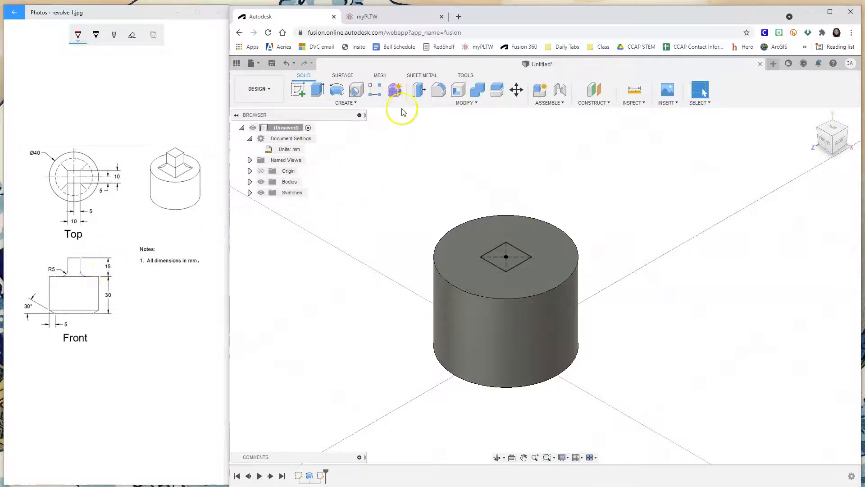
# Step: Extrude the square profile 15 mm upward from the cylinder's top face, joined to the body
pyautogui.click(317, 91)
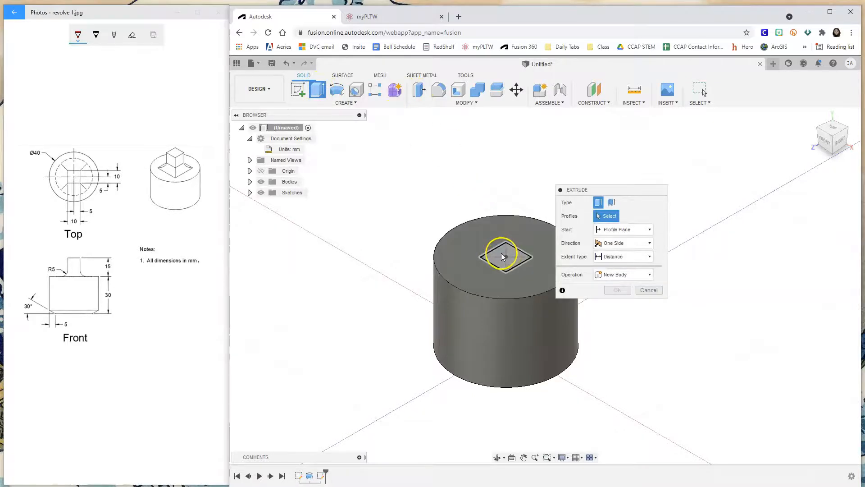
pyautogui.click(504, 256)
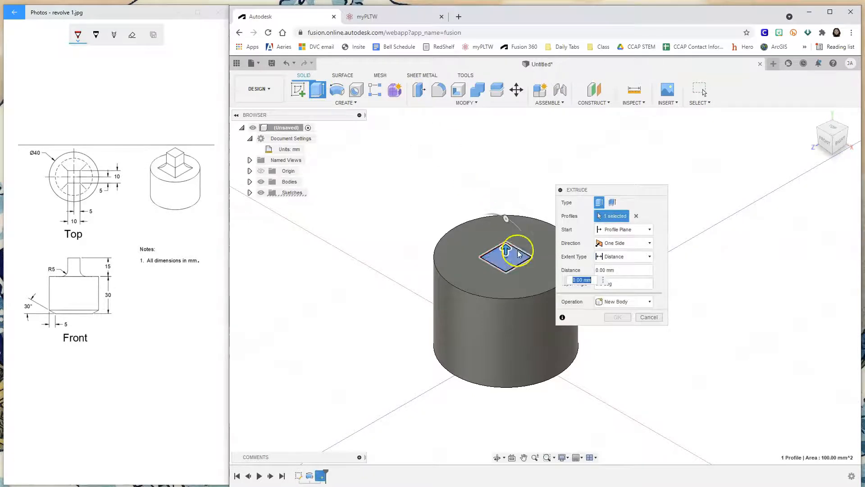
pyautogui.click(619, 270)
pyautogui.moveTo(588, 269); pyautogui.dragTo(581, 271)
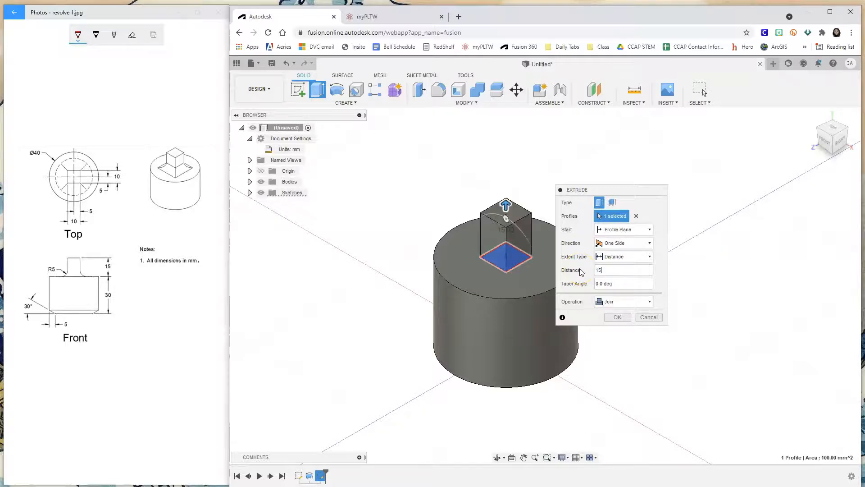
pyautogui.press('Return')
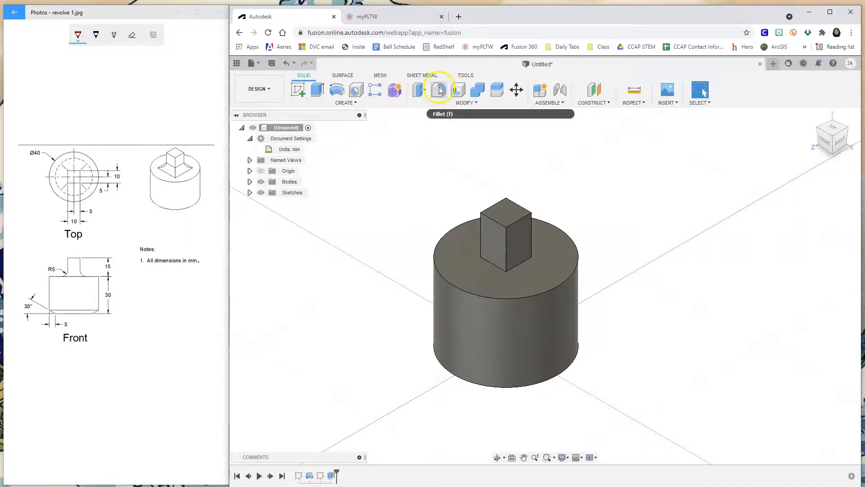
# Step: Fillet the four edges where the square post meets the cylinder's top face with a 5 mm constant radius
pyautogui.click(472, 104)
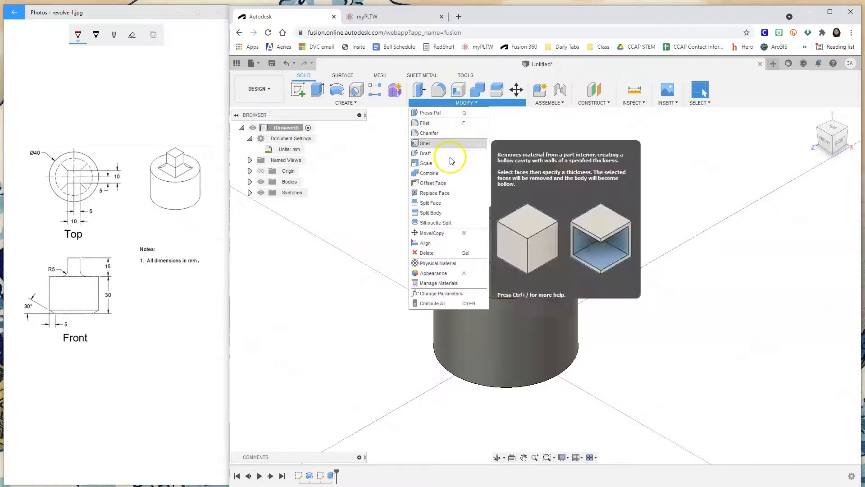
pyautogui.click(439, 90)
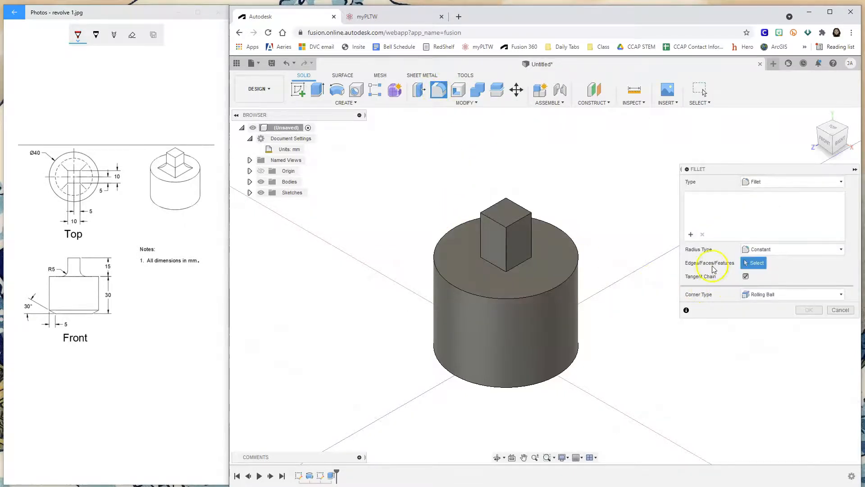
pyautogui.moveTo(739, 169); pyautogui.dragTo(662, 132)
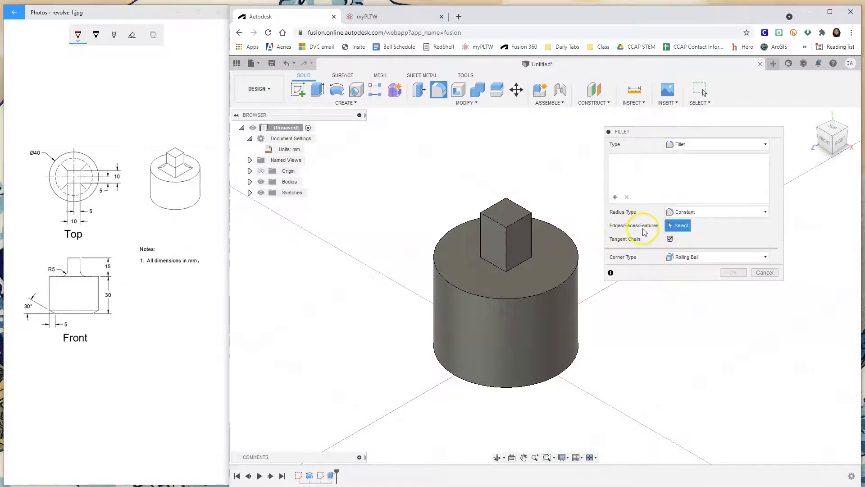
pyautogui.click(495, 265)
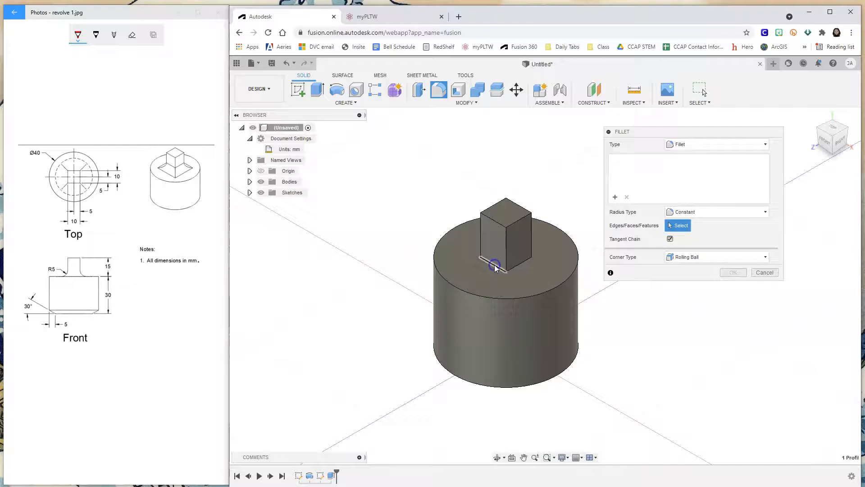
pyautogui.click(523, 267)
pyautogui.keyDown('shift'); pyautogui.moveTo(548, 265); pyautogui.dragTo(489, 257, button='middle'); pyautogui.keyUp('shift')
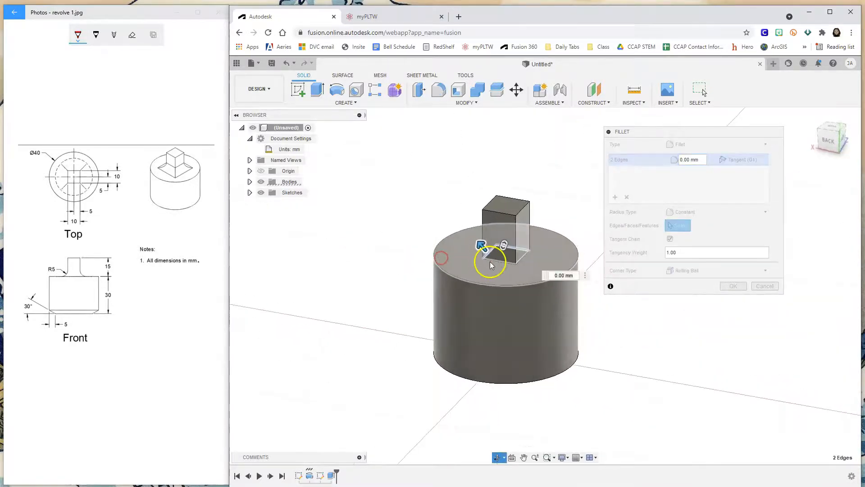
pyautogui.click(521, 261)
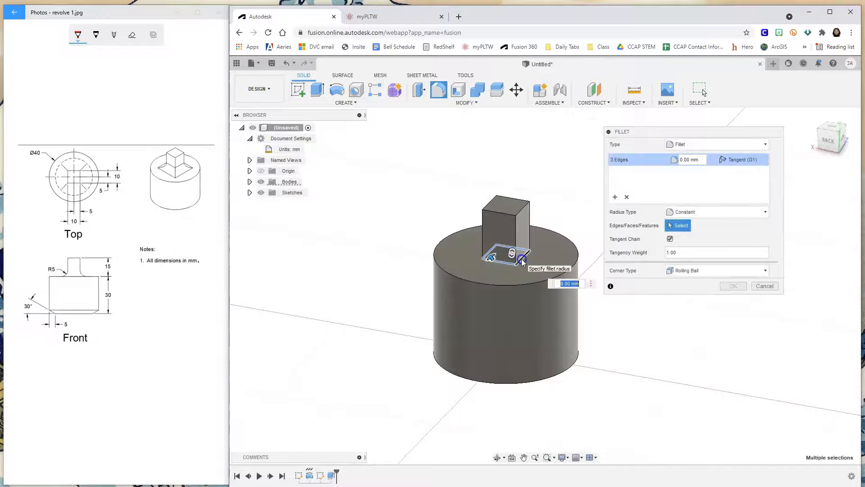
pyautogui.click(525, 249)
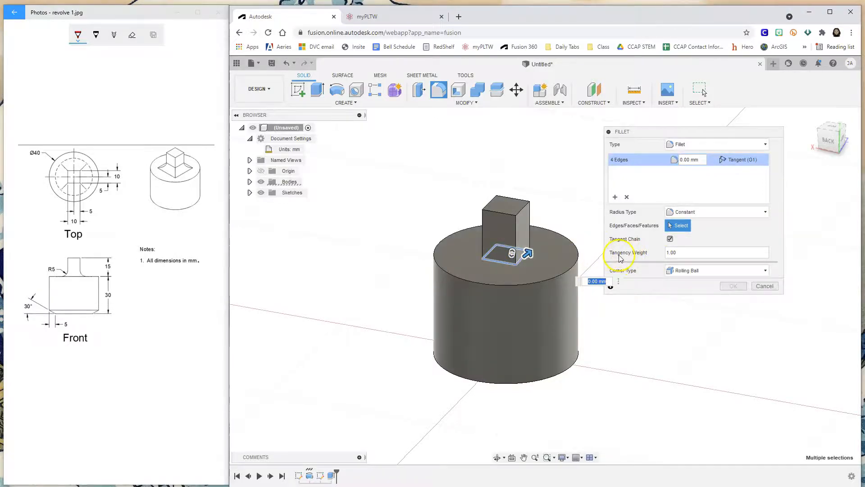
pyautogui.click(686, 161)
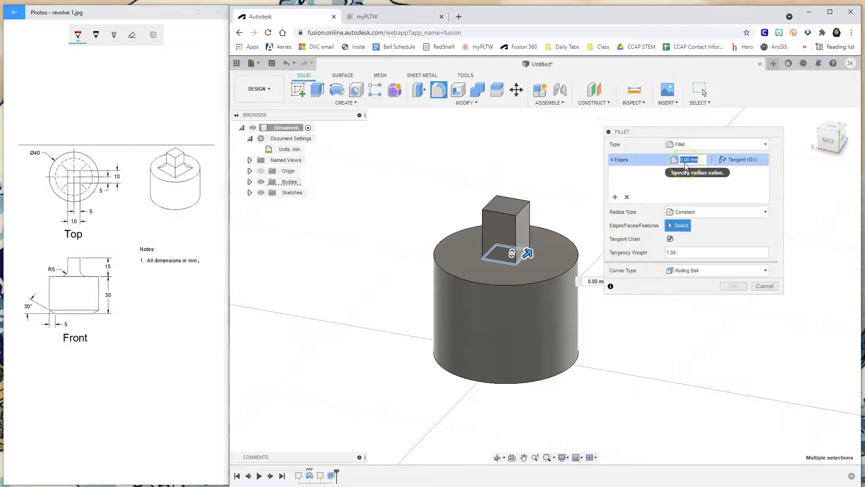
pyautogui.write('5')
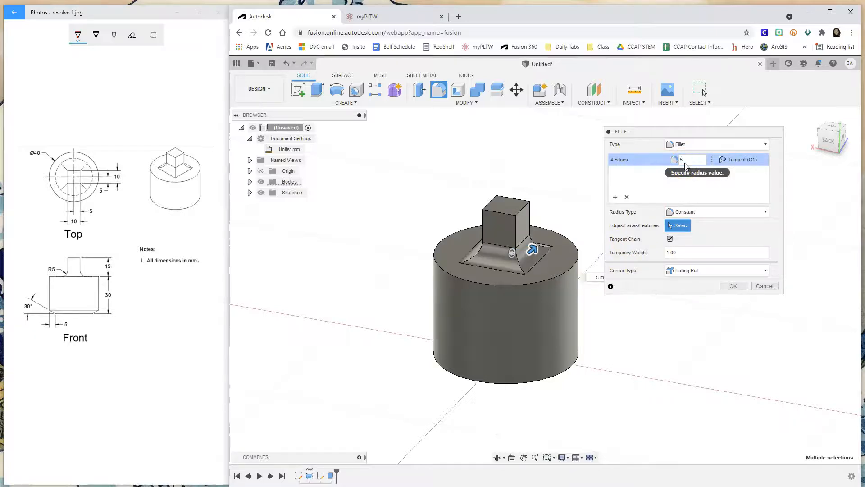
pyautogui.press('Return')
pyautogui.click(813, 112)
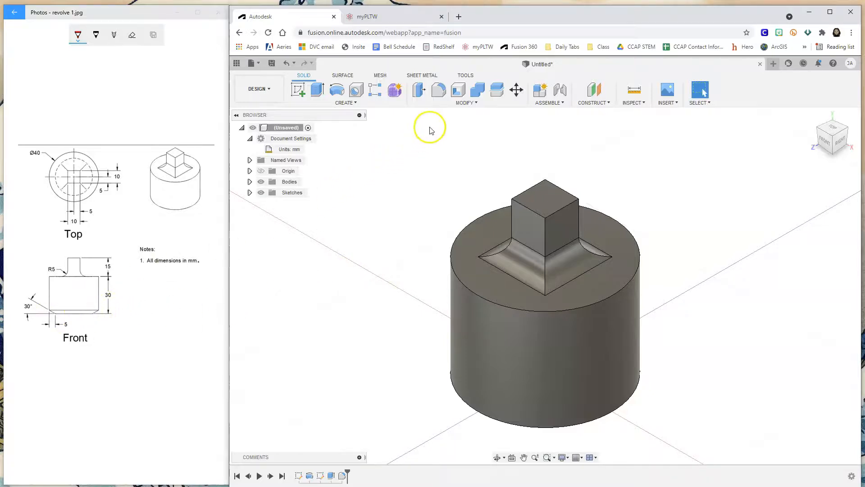
# Step: Set up a Distance and Angle chamfer on the cylinder's bottom circular edge with 5 mm distance and 30 degrees
pyautogui.click(468, 103)
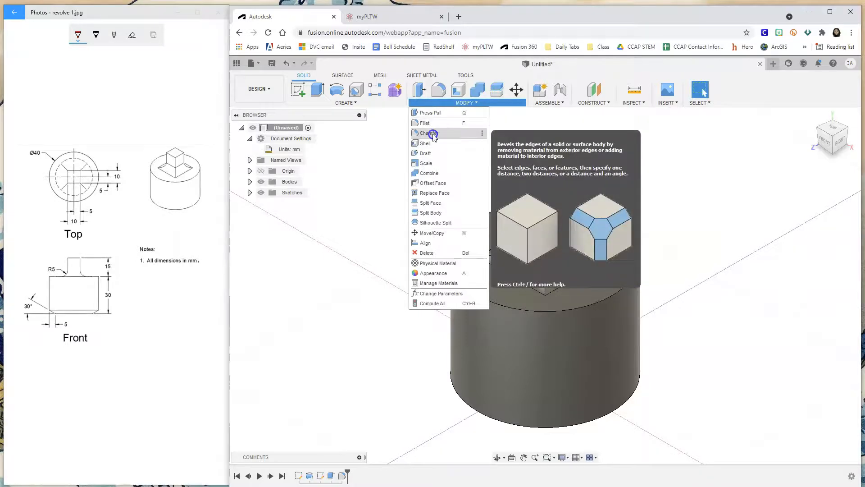
pyautogui.click(432, 133)
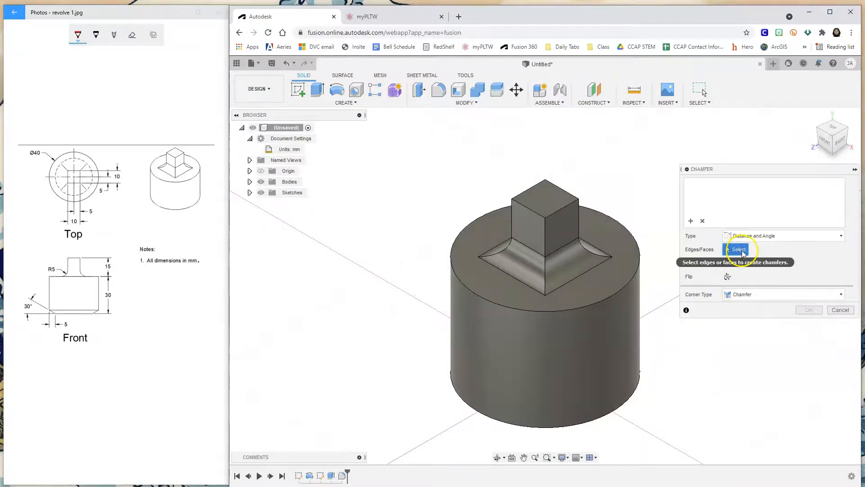
pyautogui.click(775, 238)
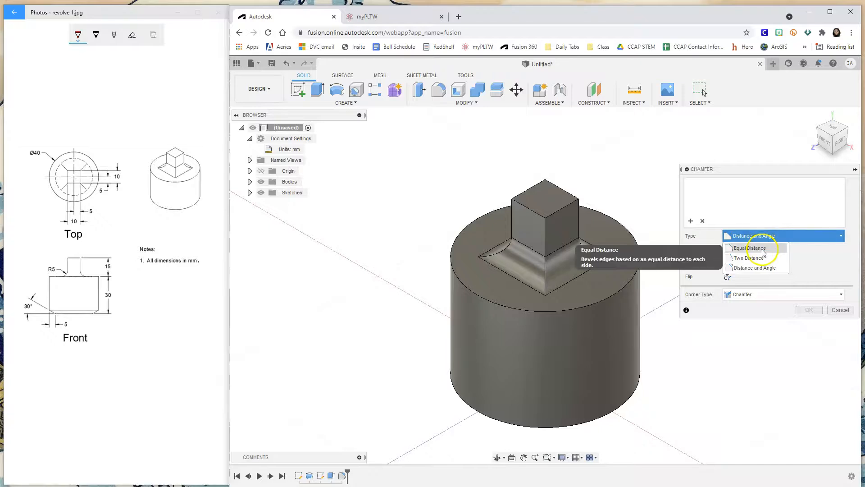
pyautogui.click(762, 248)
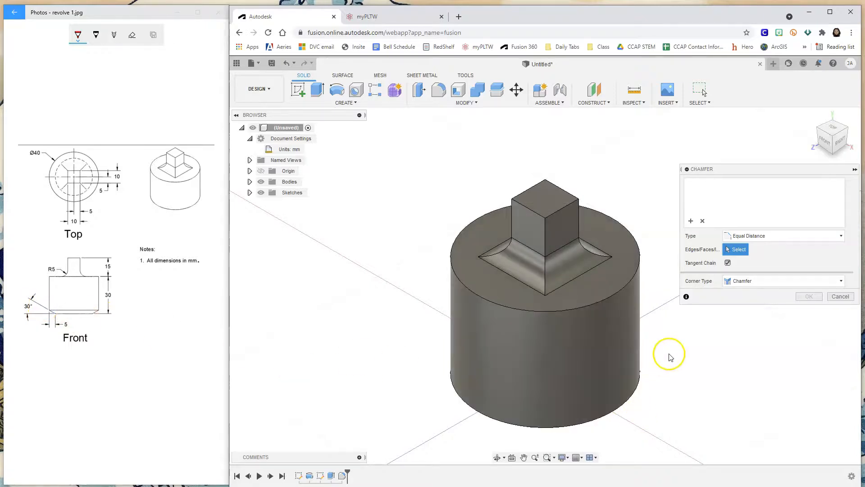
pyautogui.click(750, 235)
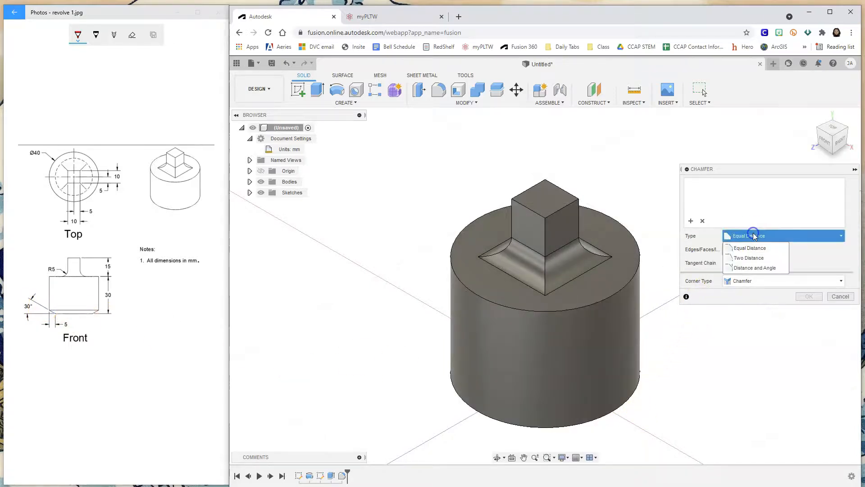
pyautogui.click(755, 268)
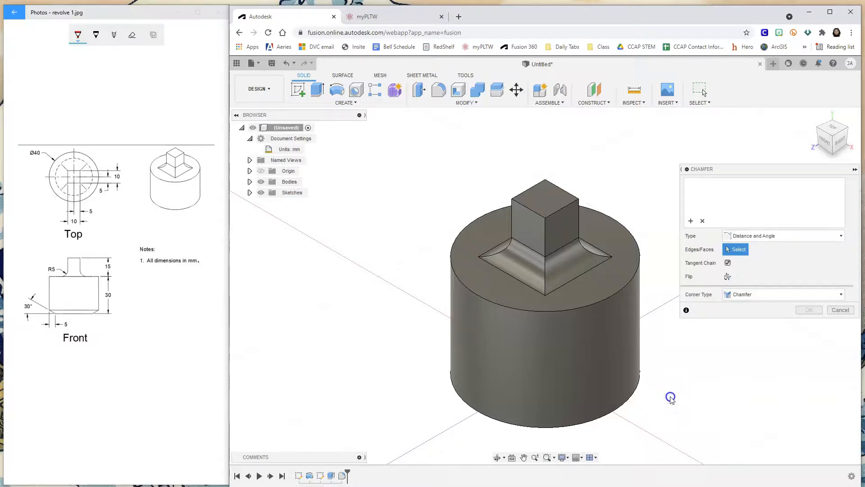
pyautogui.keyDown('shift'); pyautogui.moveTo(679, 397); pyautogui.dragTo(691, 358, button='middle'); pyautogui.keyUp('shift')
pyautogui.click(735, 255)
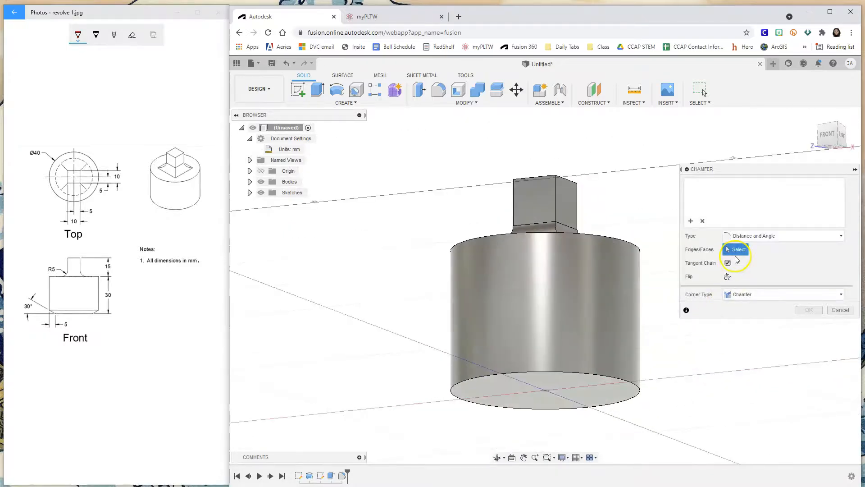
pyautogui.click(599, 379)
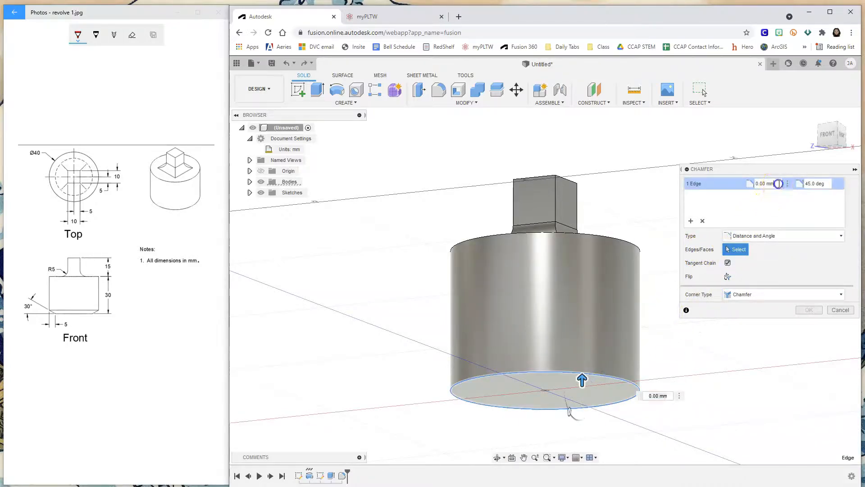
pyautogui.write('5')
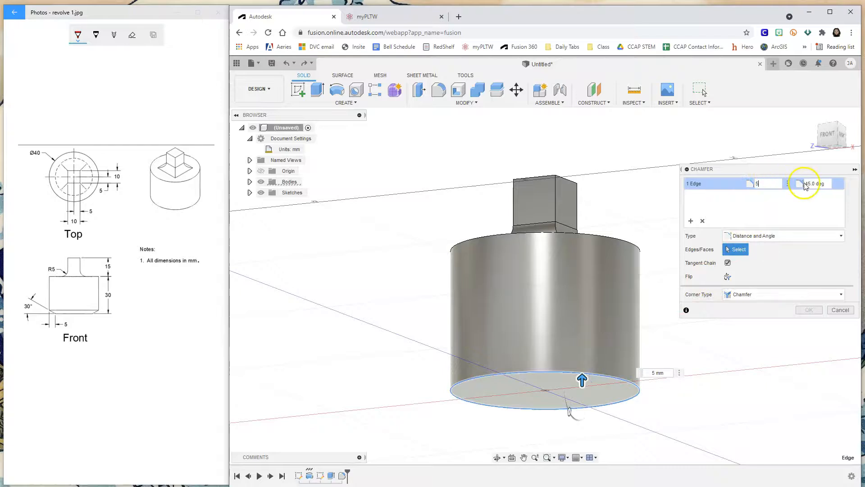
pyautogui.click(803, 183)
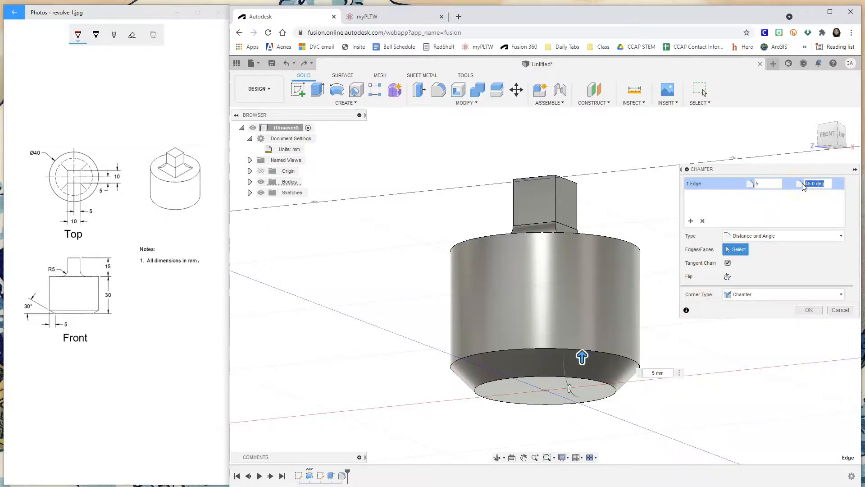
pyautogui.write('30')
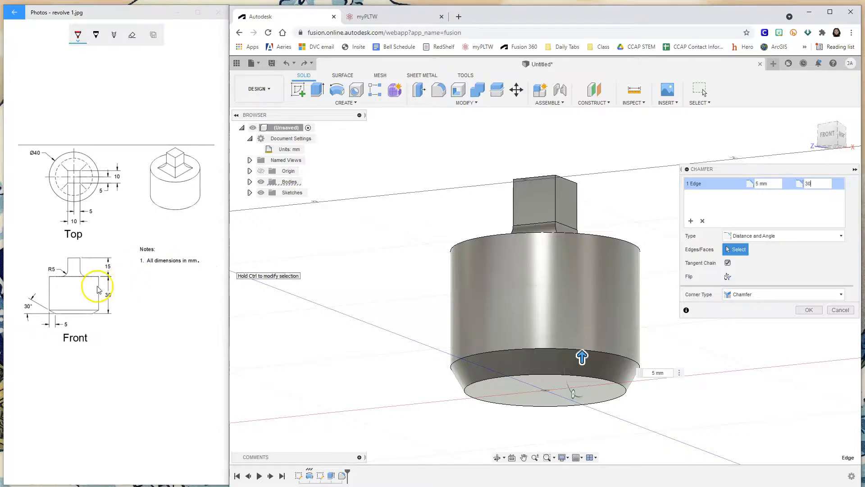
# Step: Flip the bottom edge chamfer's direction so the 5 mm distance runs along the bottom face, and apply it
pyautogui.click(829, 135)
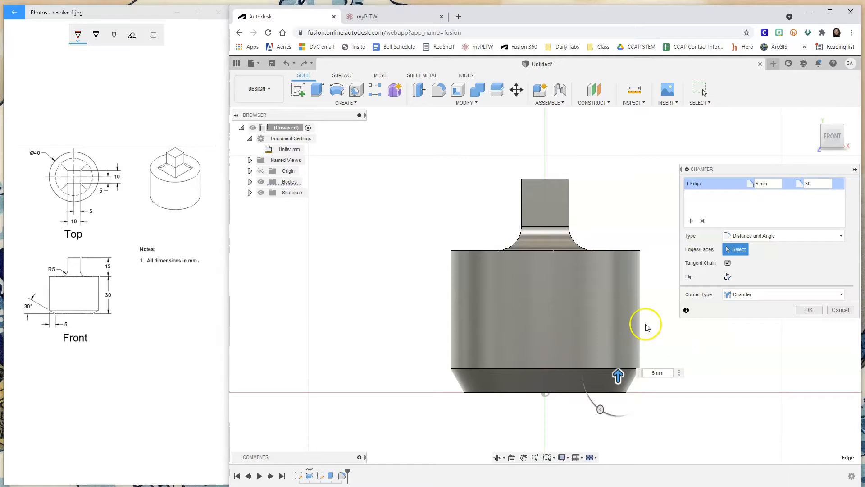
pyautogui.click(728, 276)
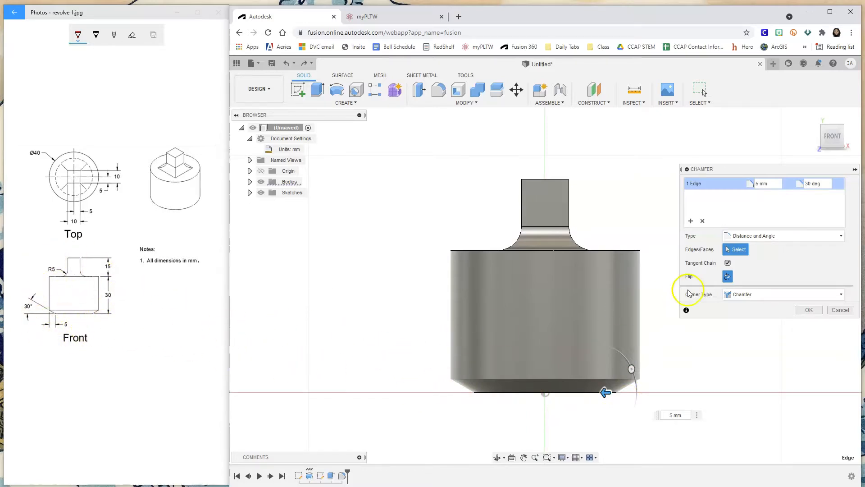
pyautogui.click(810, 311)
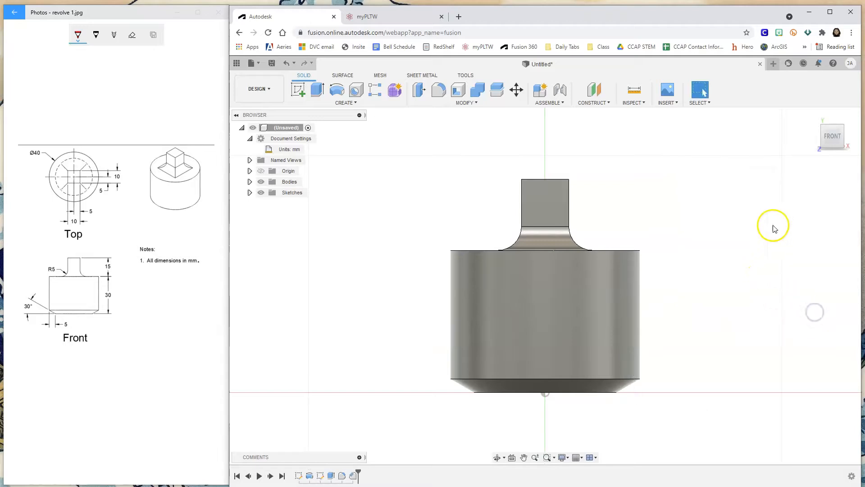
pyautogui.click(813, 115)
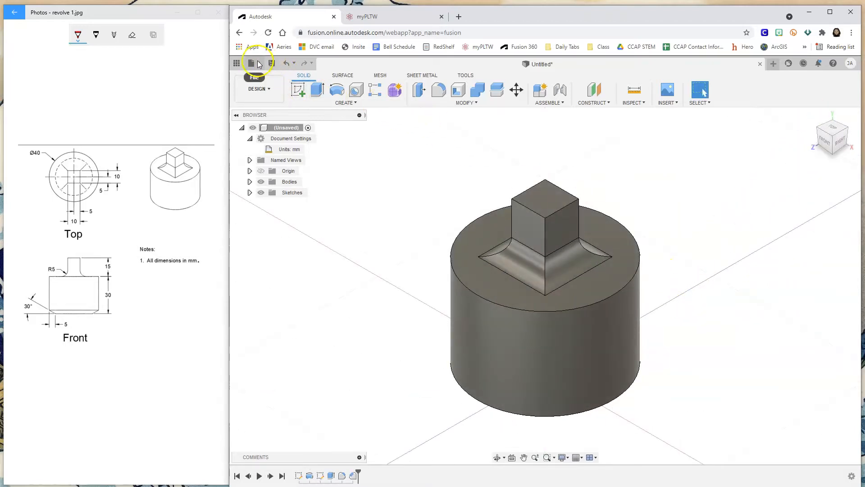
# Step: Save the design as "Revolve 1" in the Admin Project
pyautogui.click(272, 63)
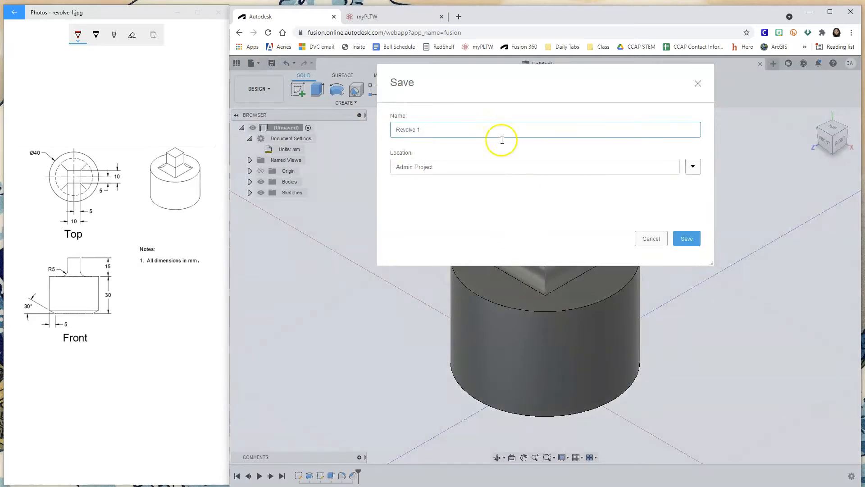
pyautogui.press('Return')
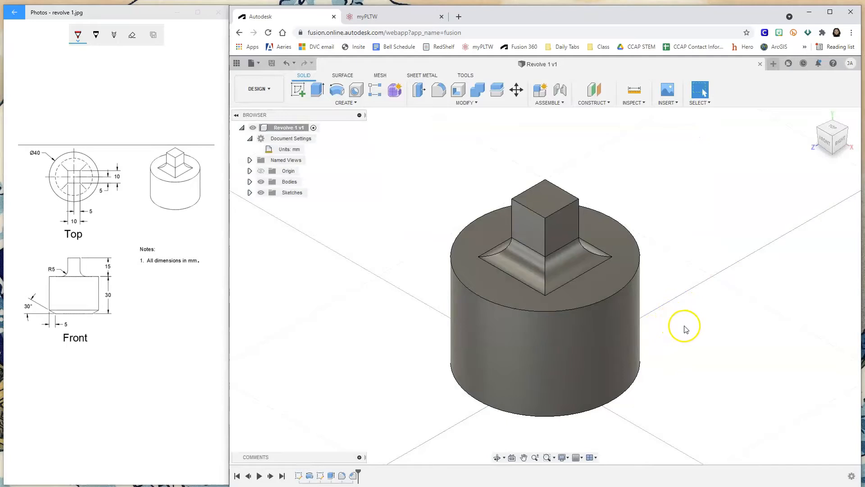
pyautogui.keyDown('shift'); pyautogui.moveTo(682, 326); pyautogui.dragTo(691, 308, button='middle'); pyautogui.keyUp('shift')
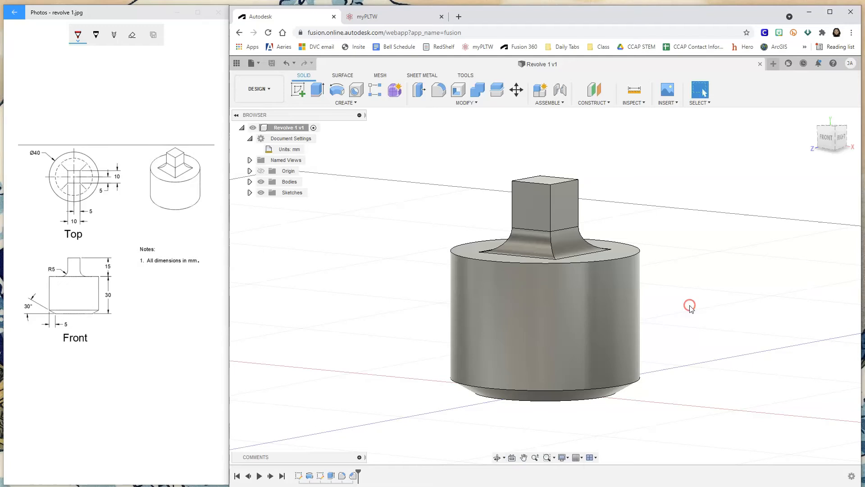